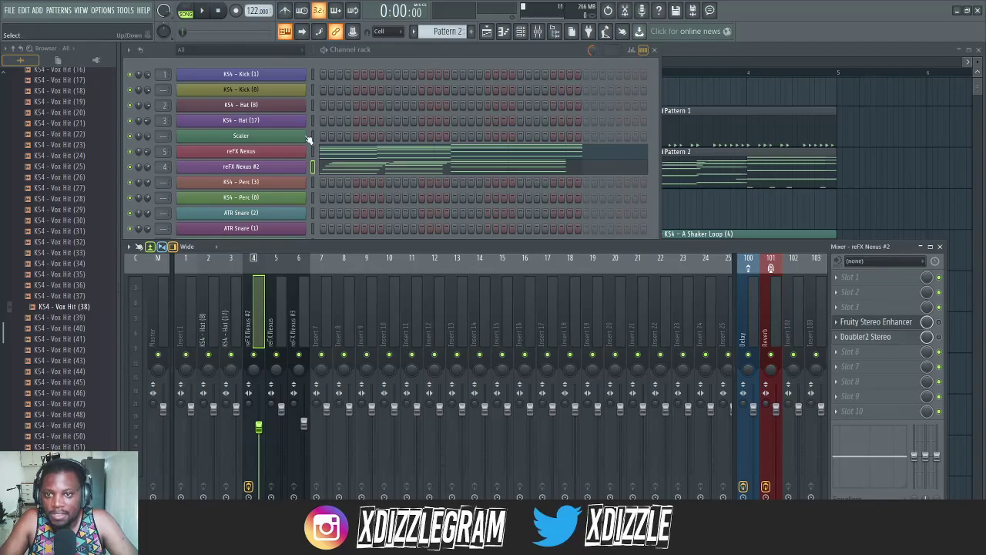
Bring the channel rack forward, switch to pattern mode and play Pattern 2 briefly.
left_click(424, 48)
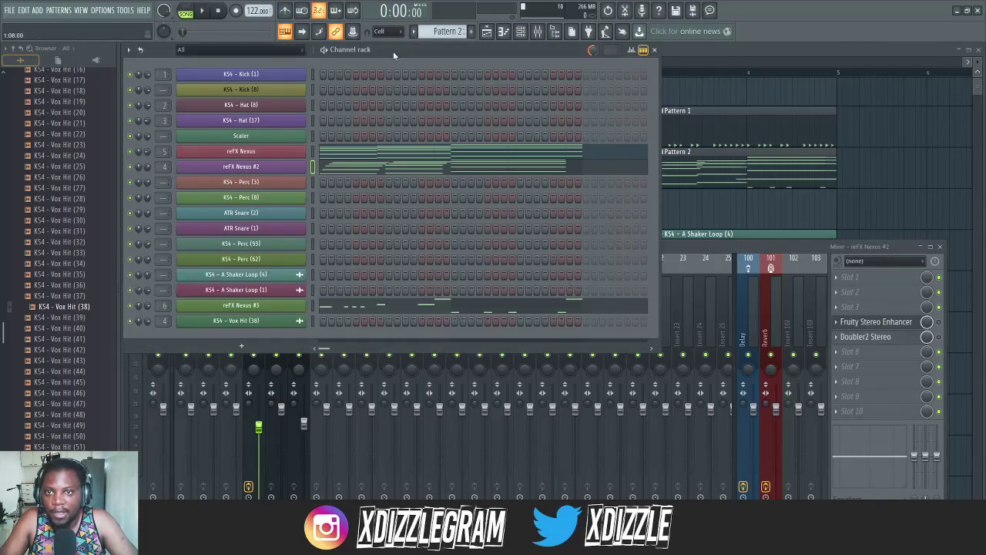
key("l")
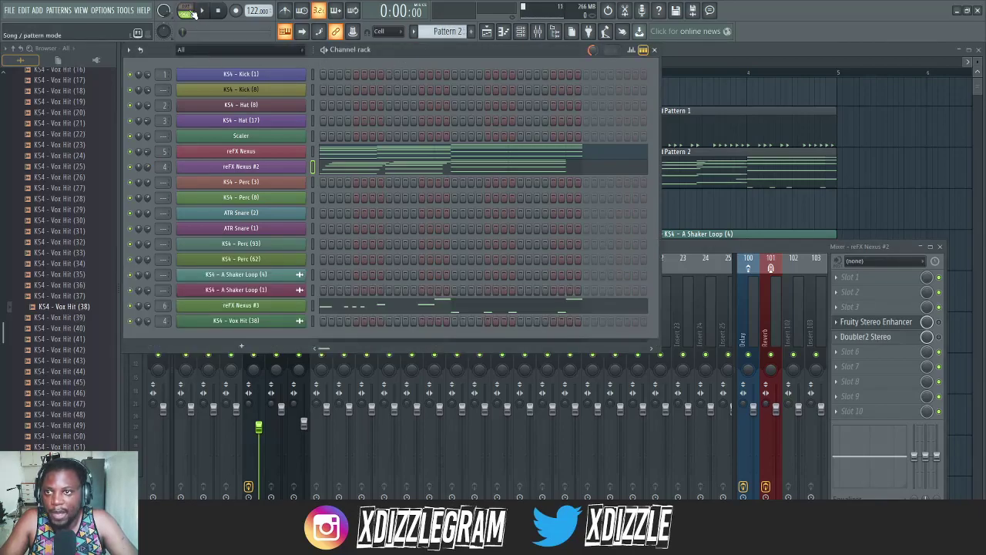
key("space")
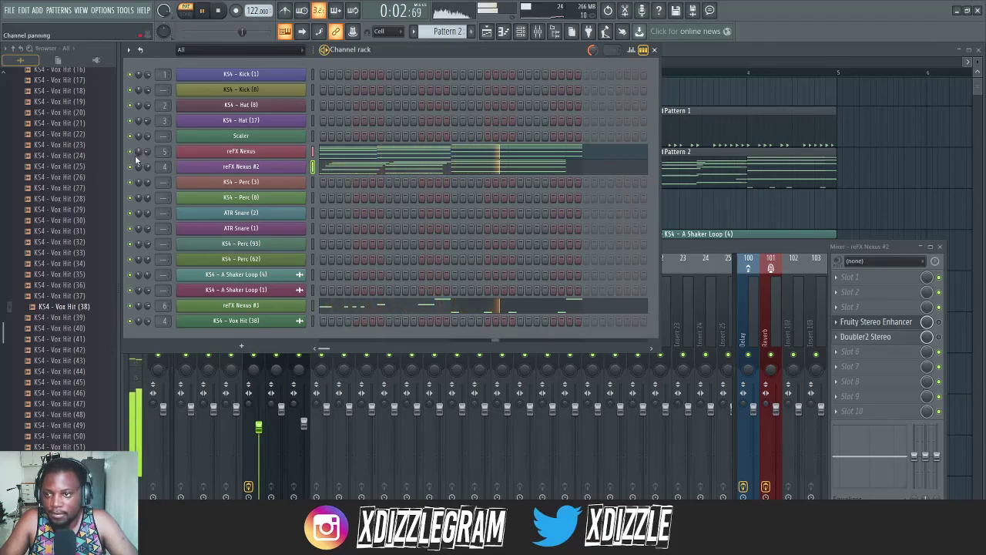
key("space")
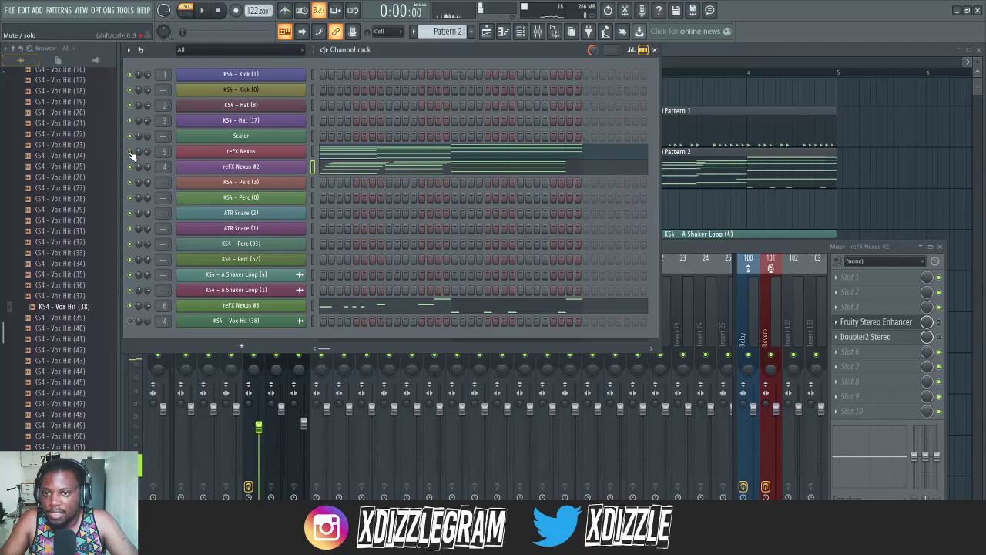
left_click(224, 169)
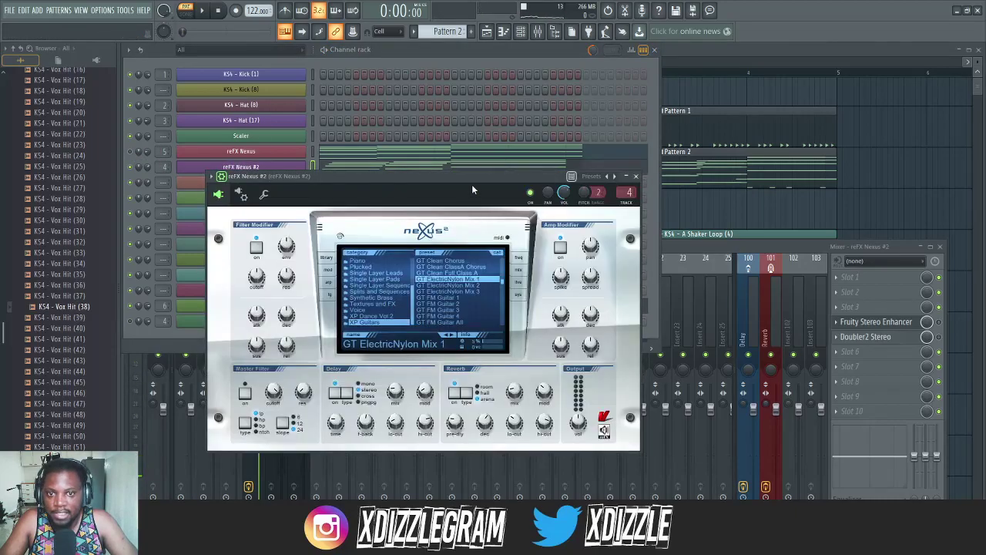
left_click_drag(471, 184, 702, 234)
left_click(444, 57)
key("space")
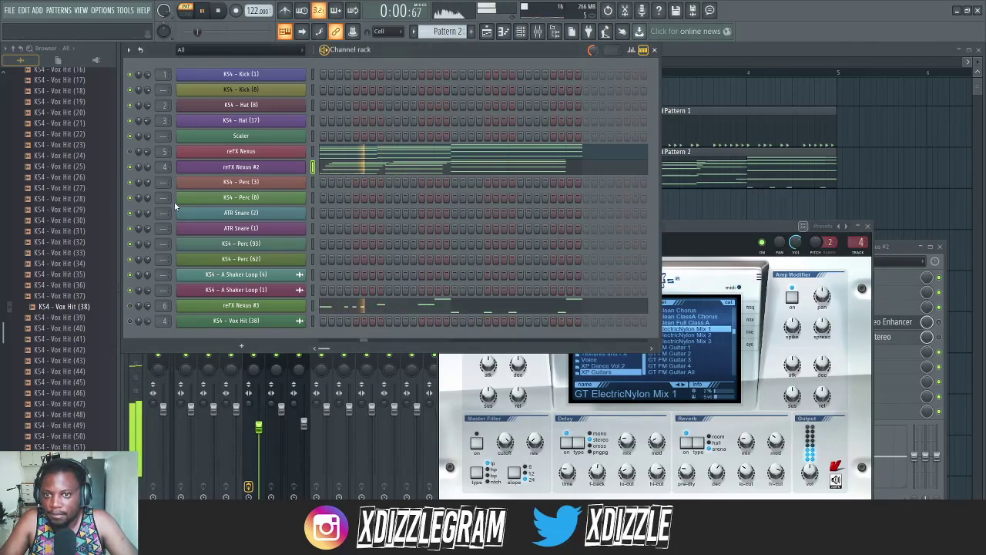
left_click(231, 170)
left_click(231, 169)
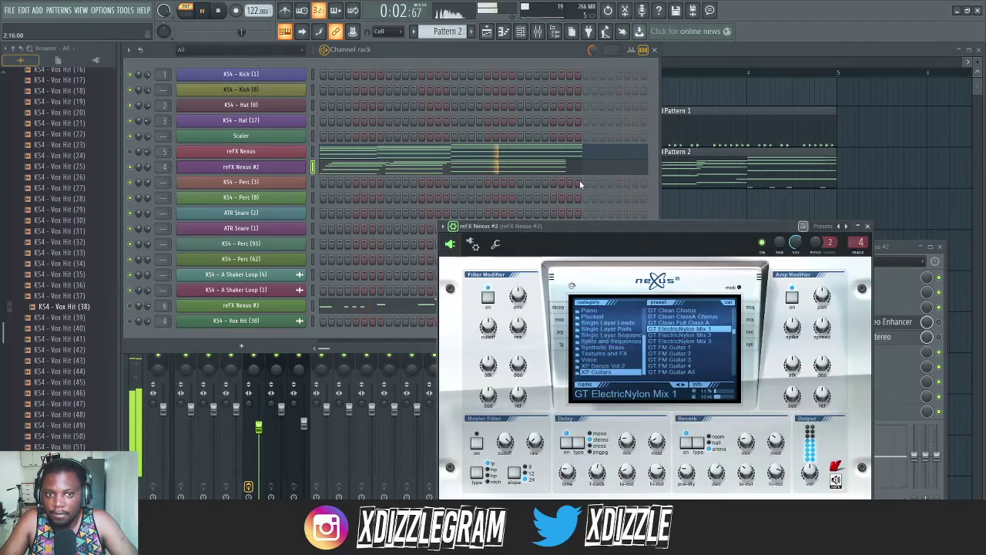
key("space")
left_click_drag(630, 226, 494, 97)
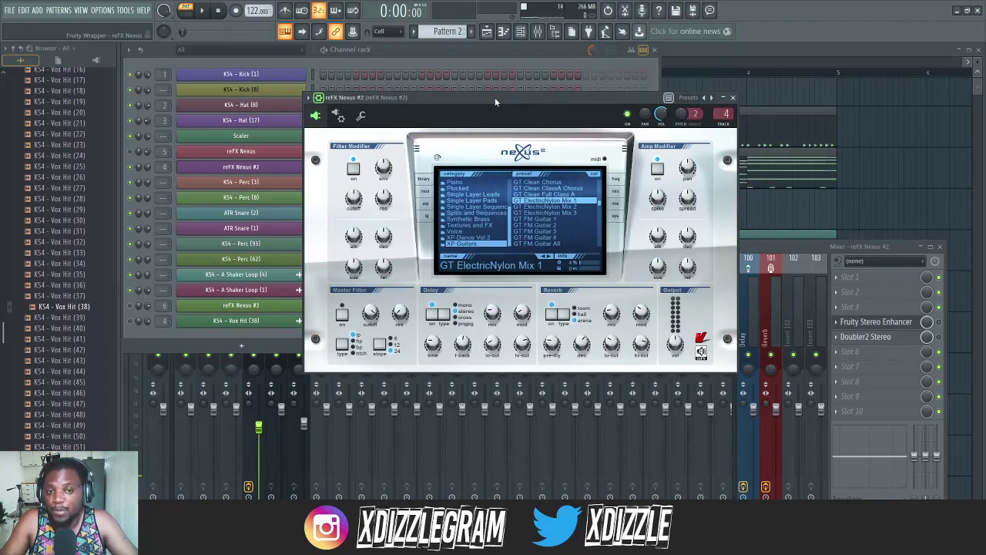
left_click_drag(494, 97, 619, 131)
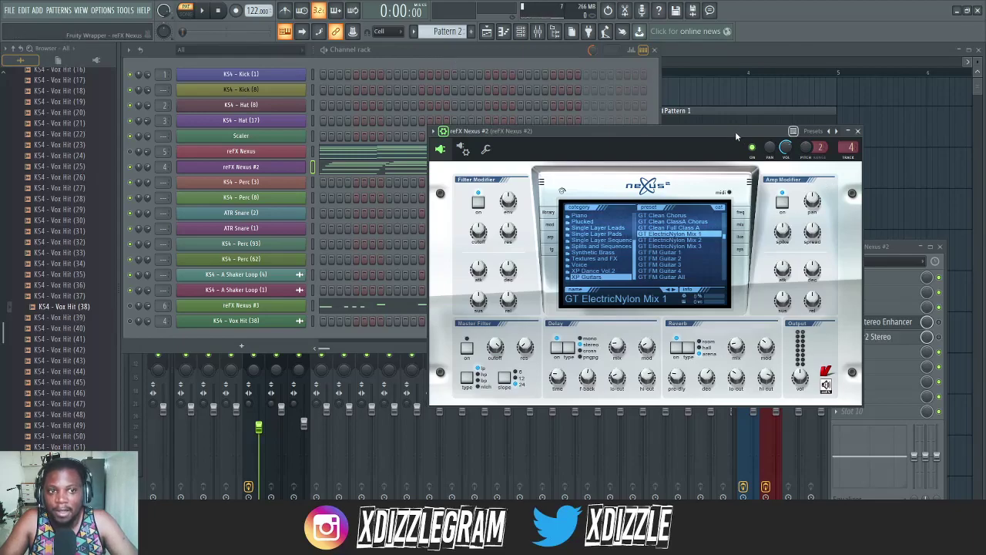
left_click_drag(735, 131, 590, 80)
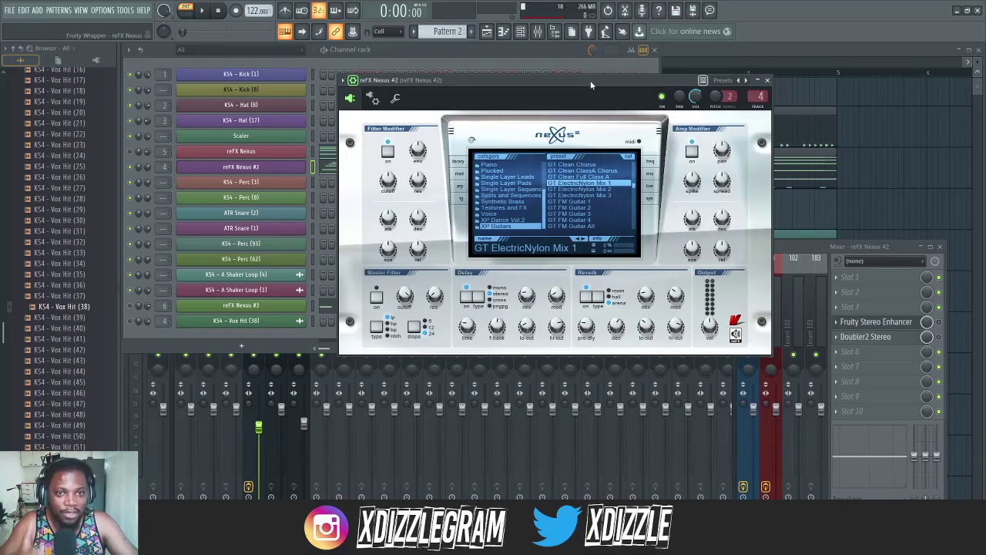
left_click_drag(588, 78, 585, 168)
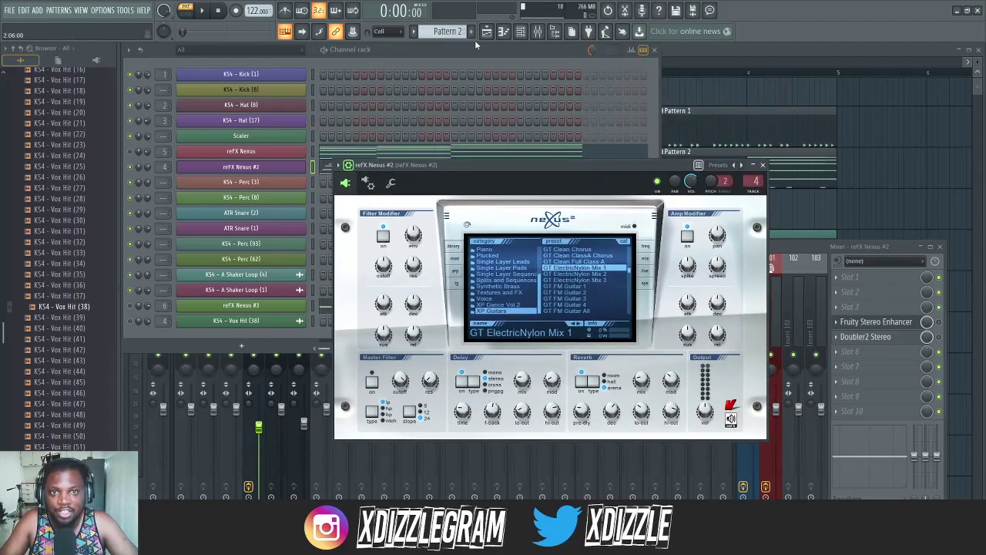
left_click(762, 165)
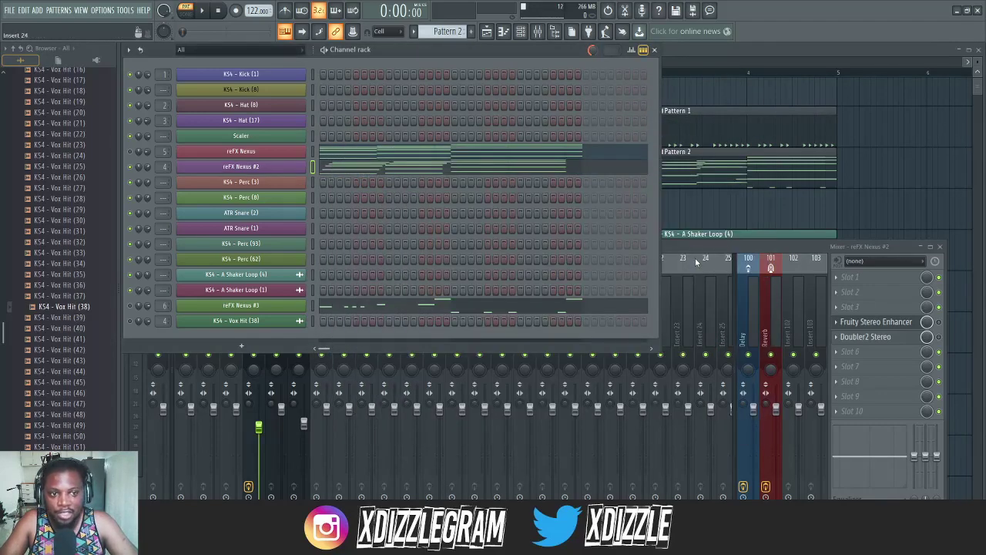
Bring the mixer forward and narrow it to show the reFX Nexus #2 insert.
left_click(669, 245)
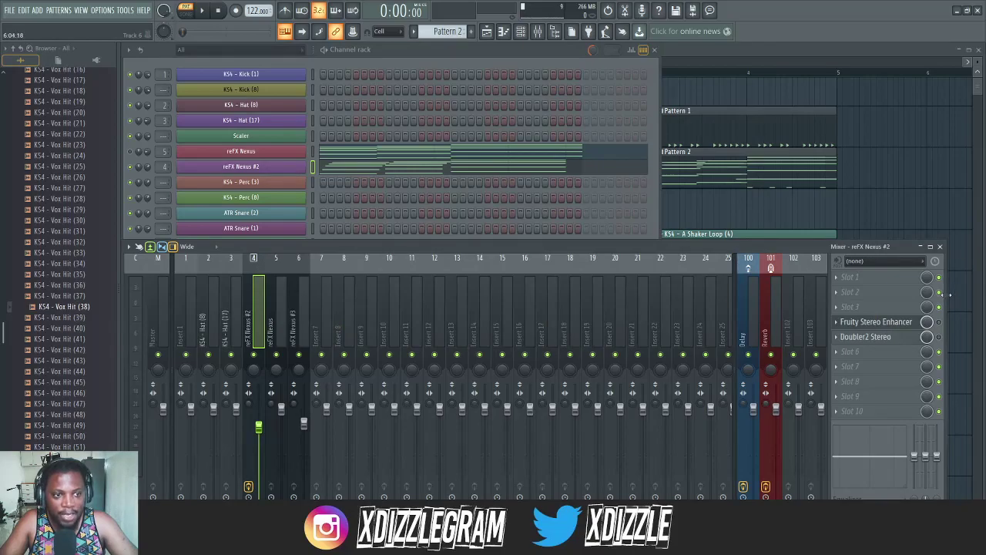
left_click_drag(951, 296, 821, 297)
left_click_drag(658, 242, 671, 236)
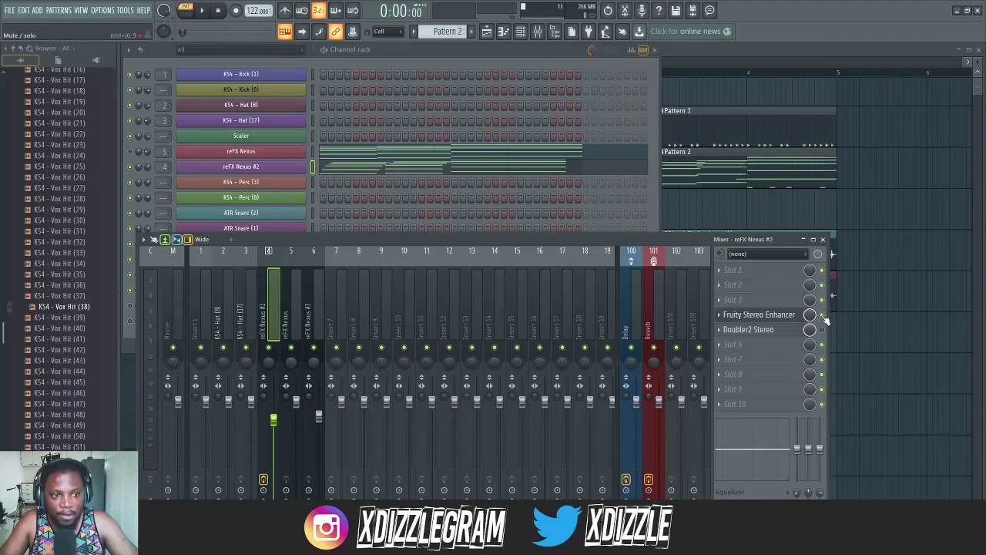
Play and stop the song to hear the widened guitar.
key("space")
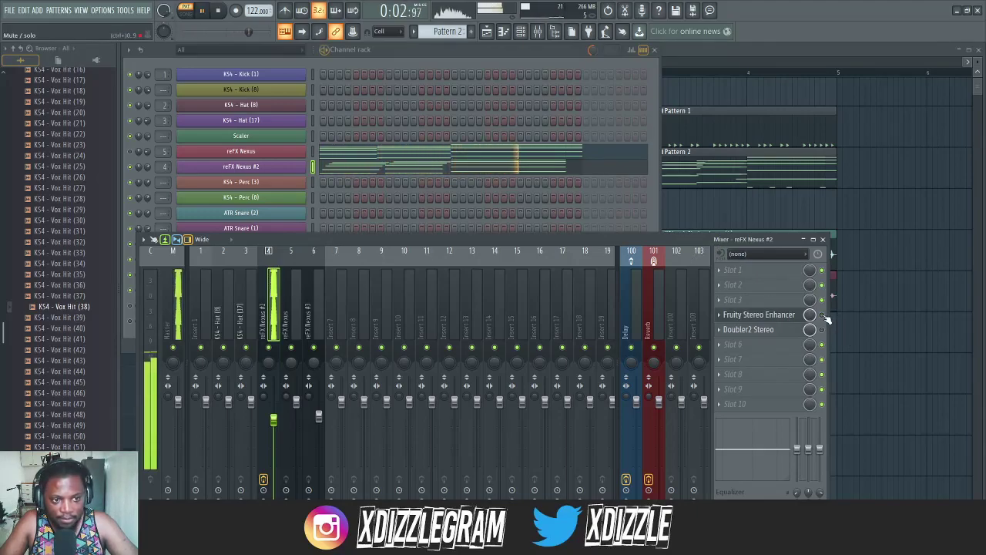
key("space")
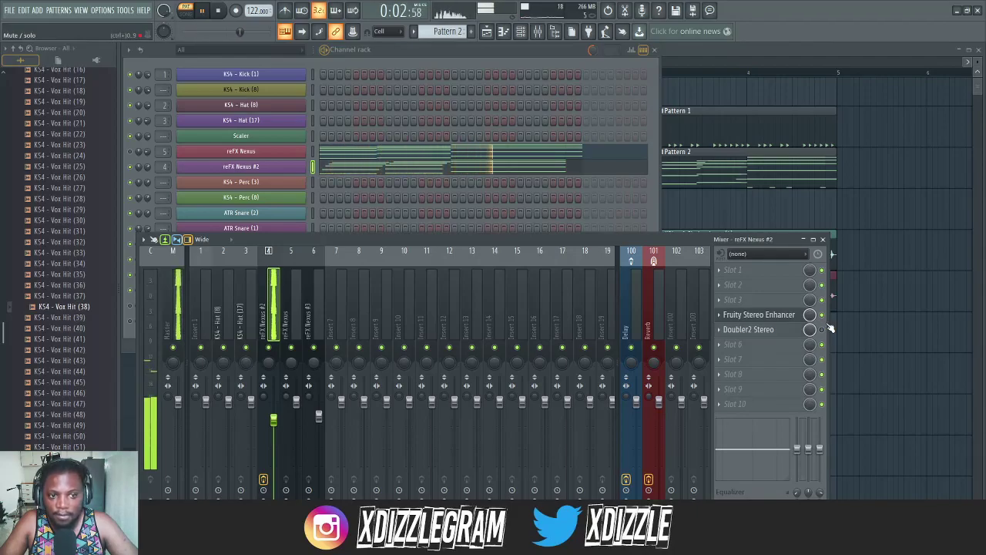
key("space")
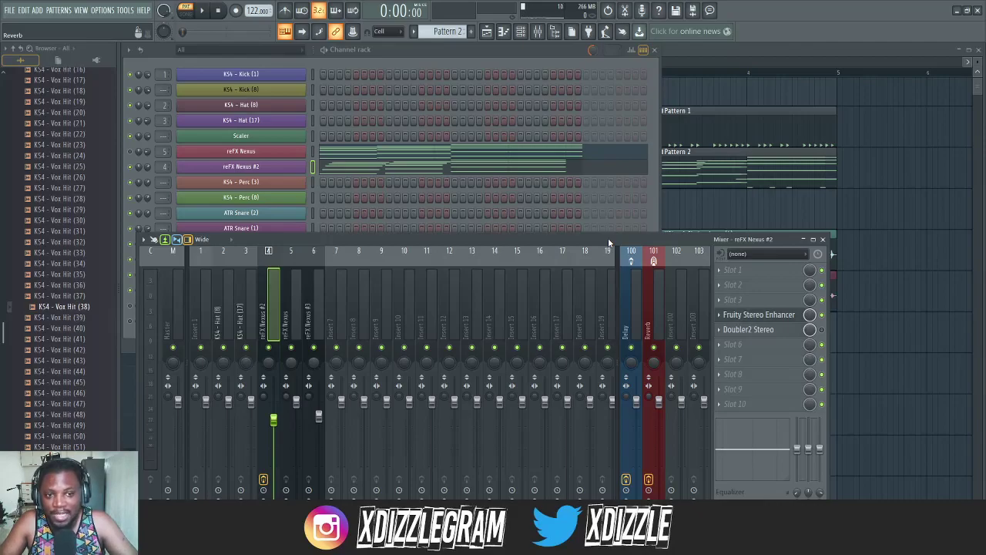
Open the Fruity Stereo Enhancer and Doubler2 Stereo windows over the mixer.
left_click(766, 314)
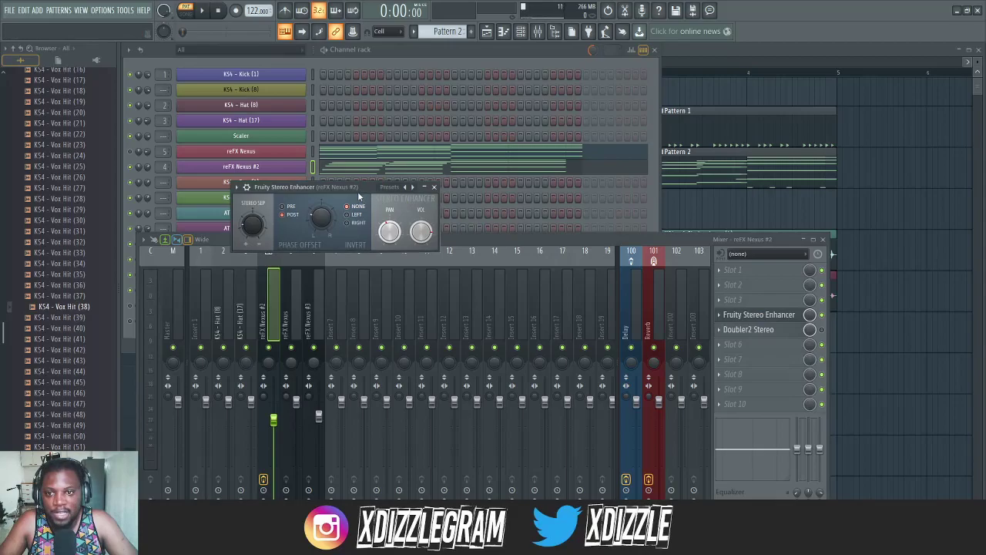
left_click_drag(355, 185, 604, 223)
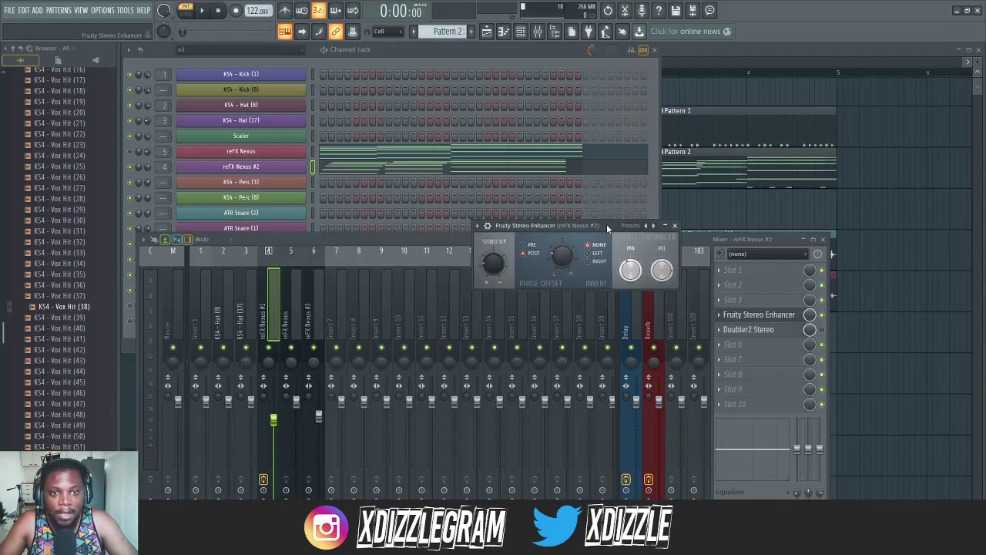
left_click(758, 330)
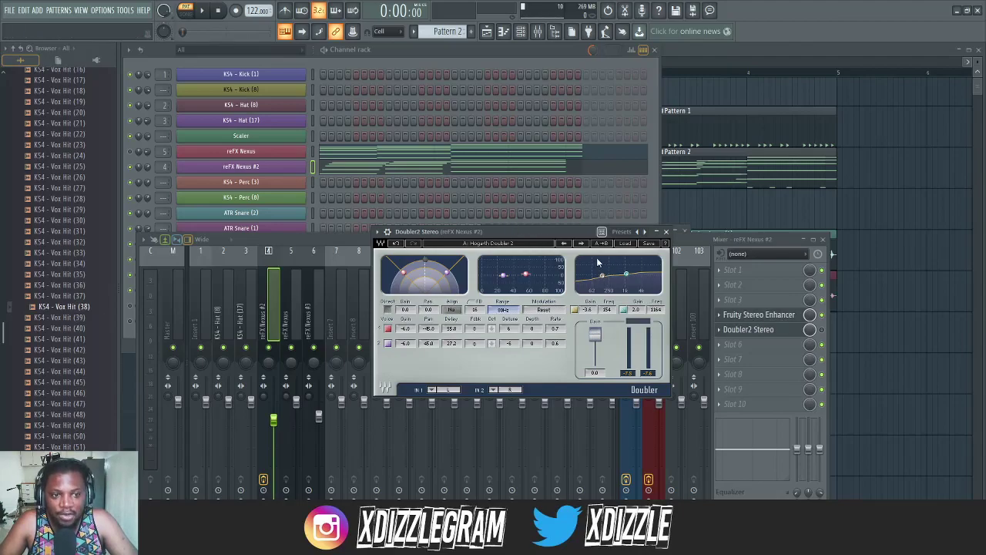
Reposition the Doubler2 Stereo window, then close it.
left_click_drag(540, 233, 575, 279)
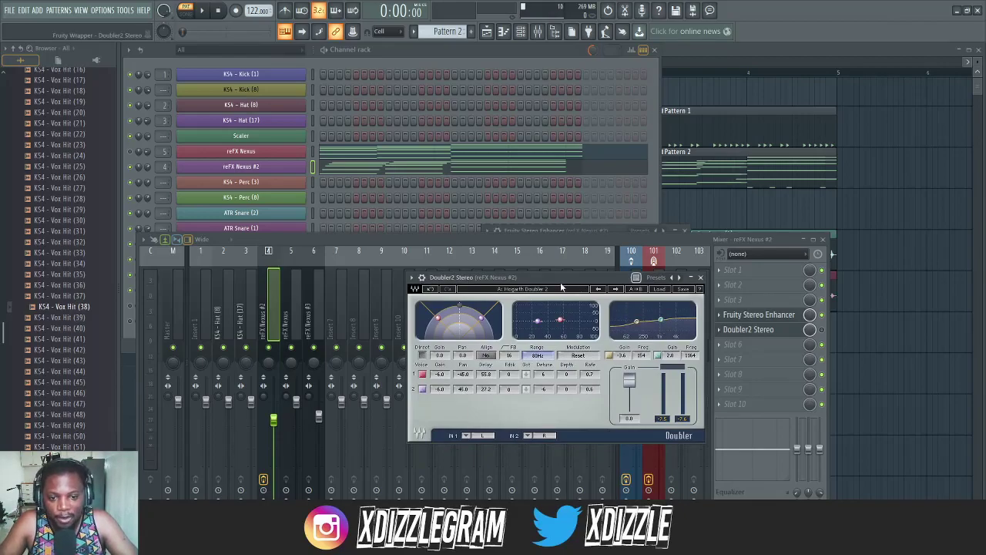
left_click_drag(561, 287, 571, 284)
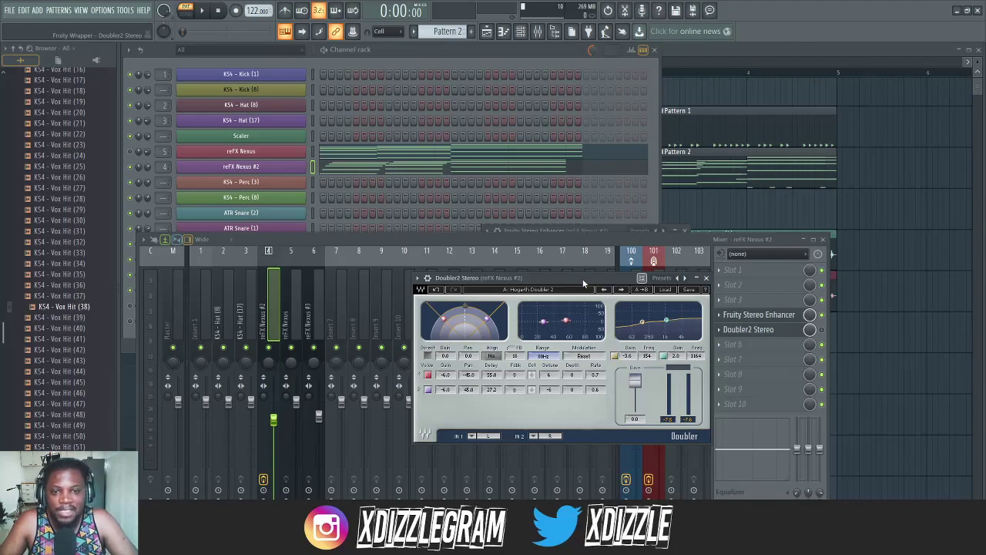
left_click_drag(583, 284, 578, 274)
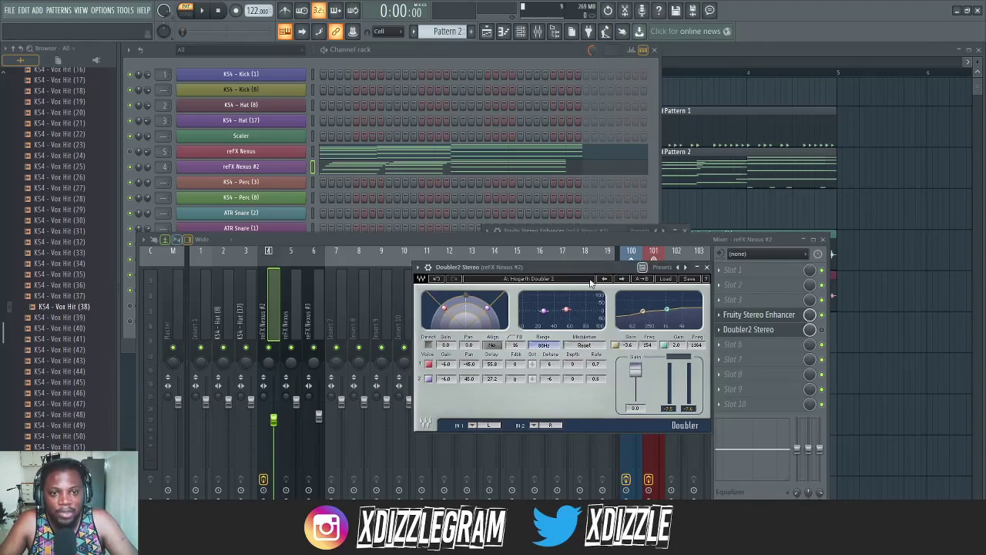
left_click(707, 267)
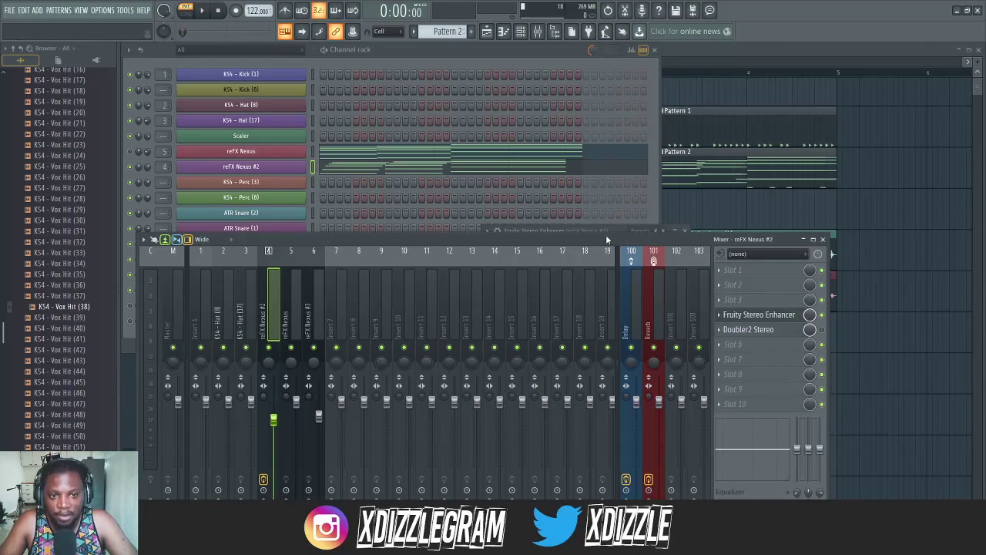
Compare playback with and without the Fruity Stereo Enhancer bypassed.
key("space")
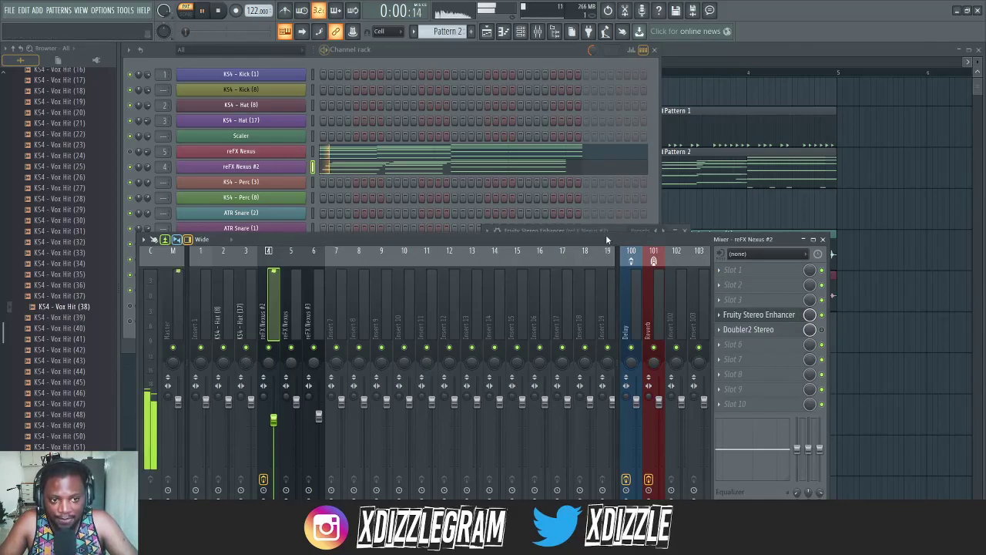
left_click(821, 314)
key("space")
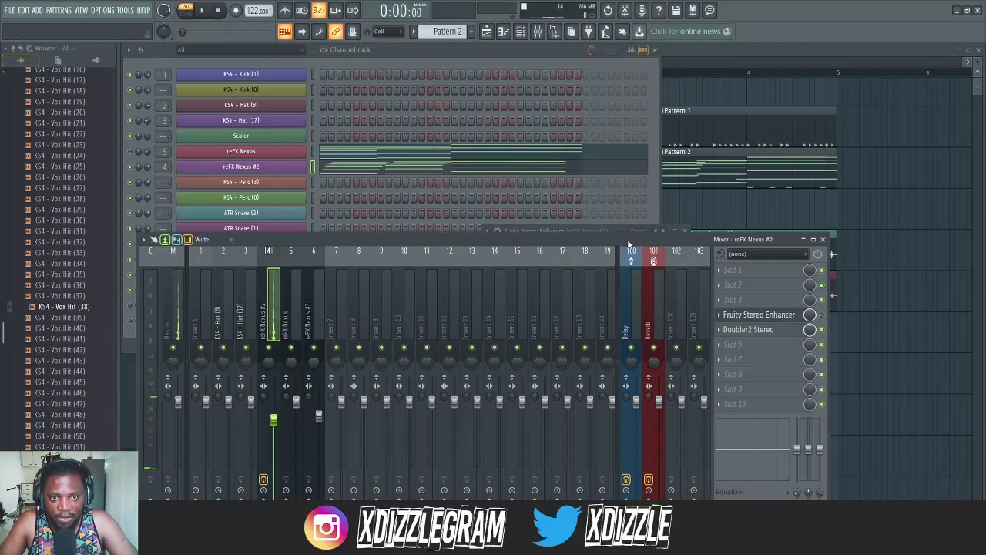
key("space")
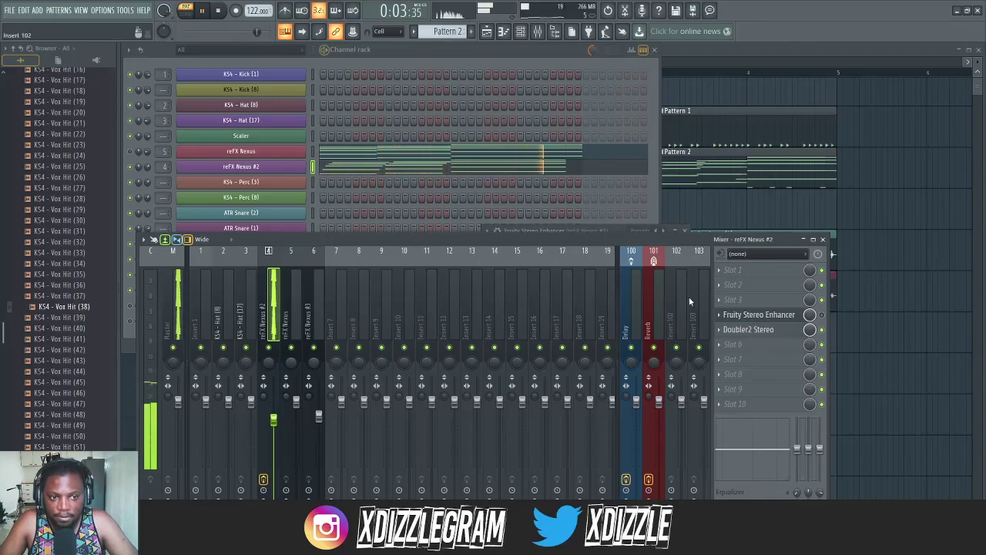
key("space")
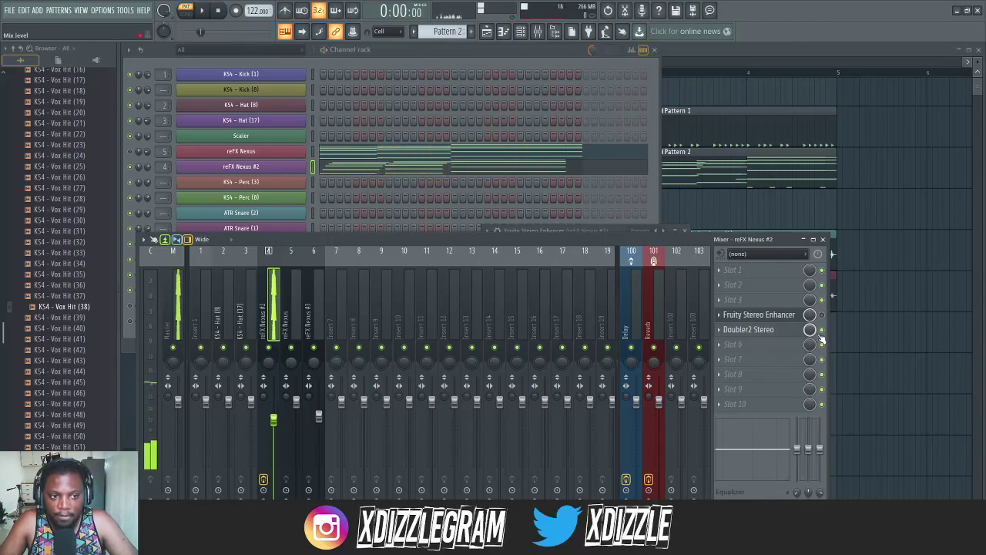
Reopen the Doubler2 Stereo window showing the Hogarth Doubler 2 preset.
left_click(770, 329)
left_click(831, 333)
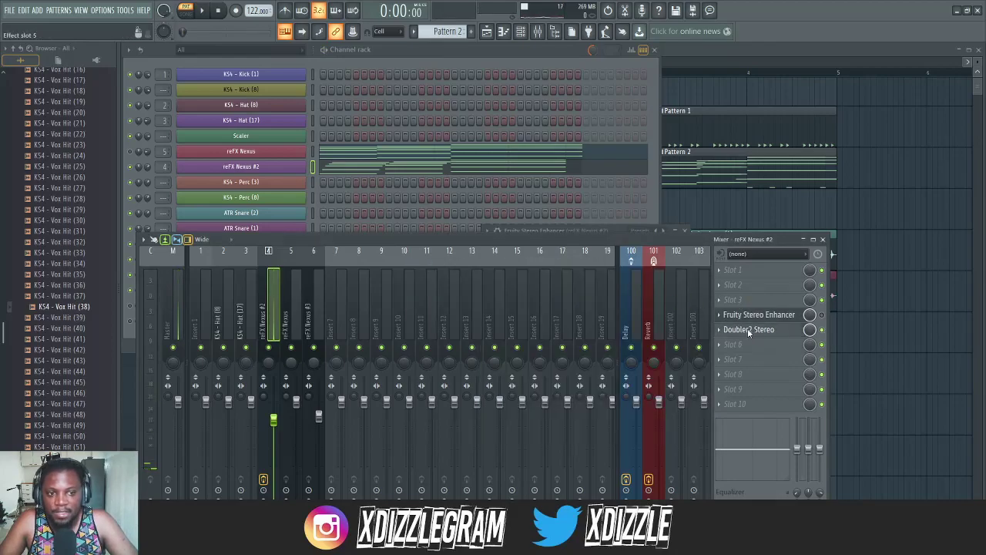
left_click(751, 332)
Move the Doubler2 Stereo window lower over the mixer.
left_click_drag(571, 265, 549, 255)
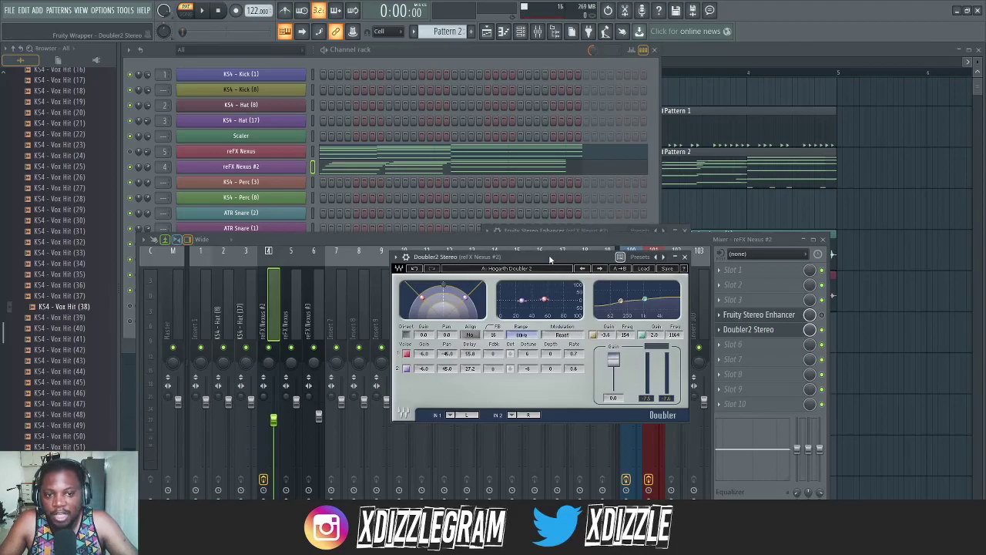
left_click_drag(550, 260, 568, 268)
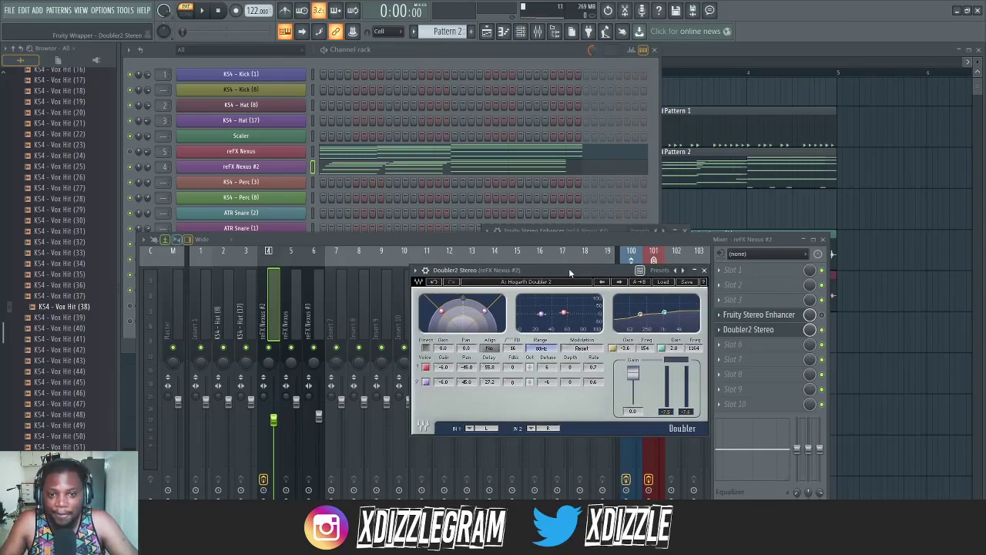
left_click_drag(568, 268, 569, 317)
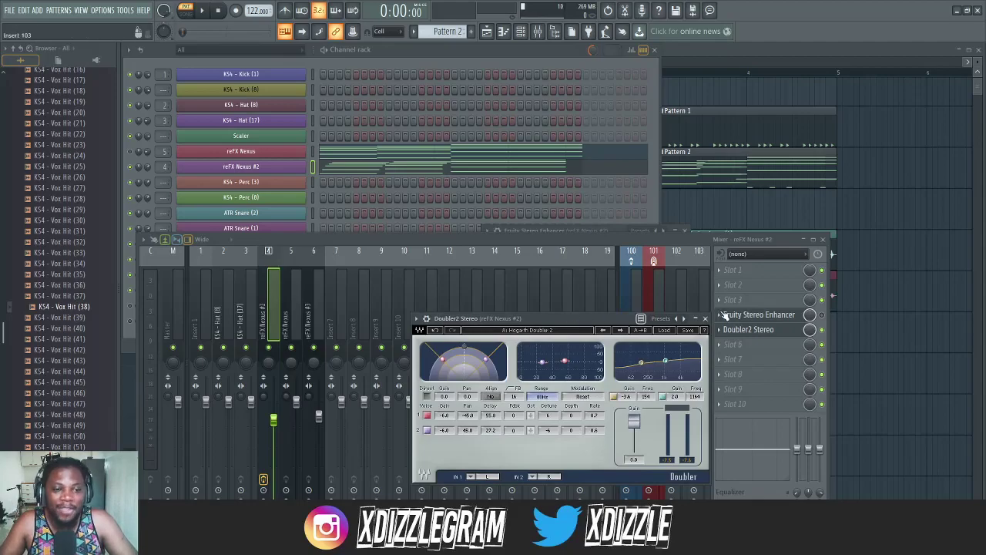
Hide Doubler2, open Fruity Stereo Enhancer and bring the Playlist arrangement to the front.
left_click(755, 316)
left_click(758, 316)
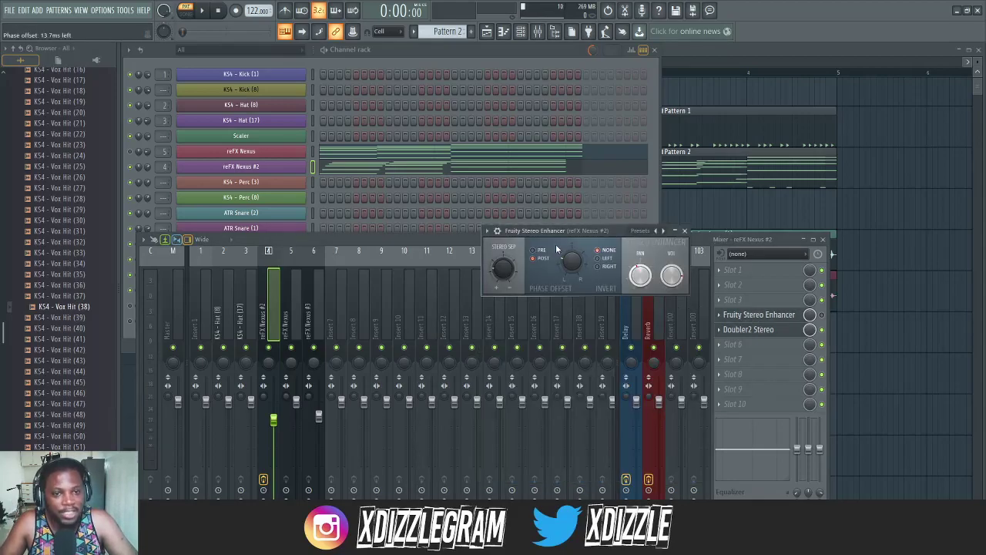
left_click(698, 59)
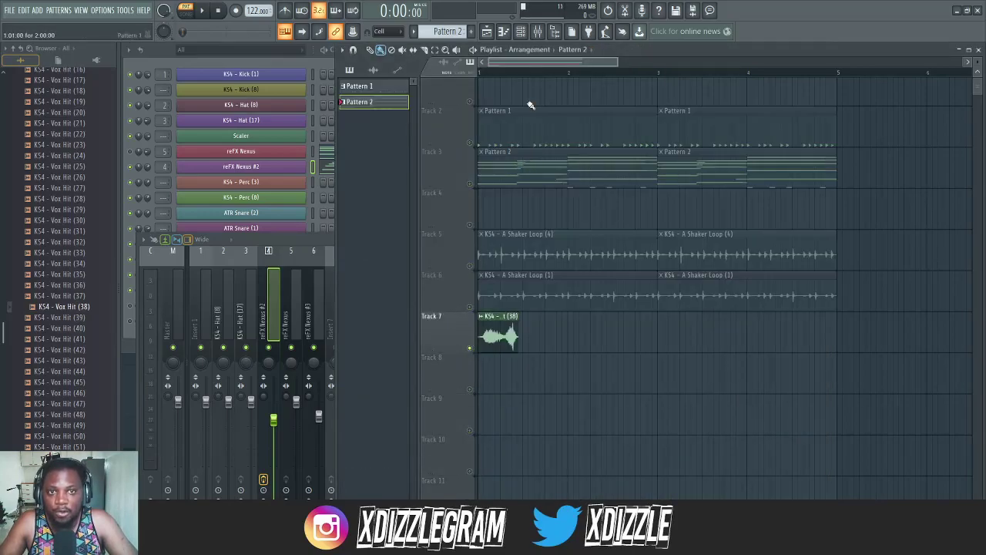
Switch to song mode and play the whole song briefly.
scroll(488, 60, "up", 2)
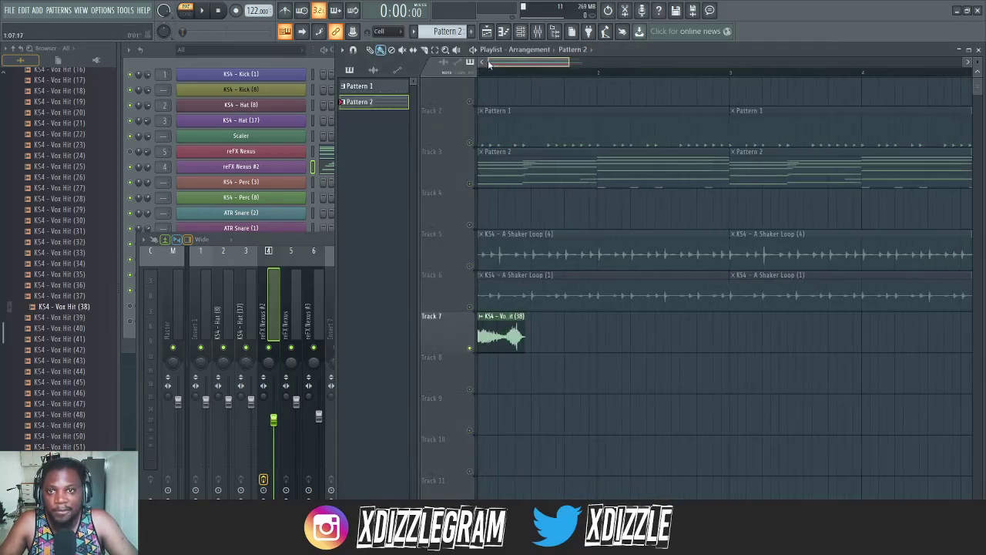
left_click(191, 16)
key("space")
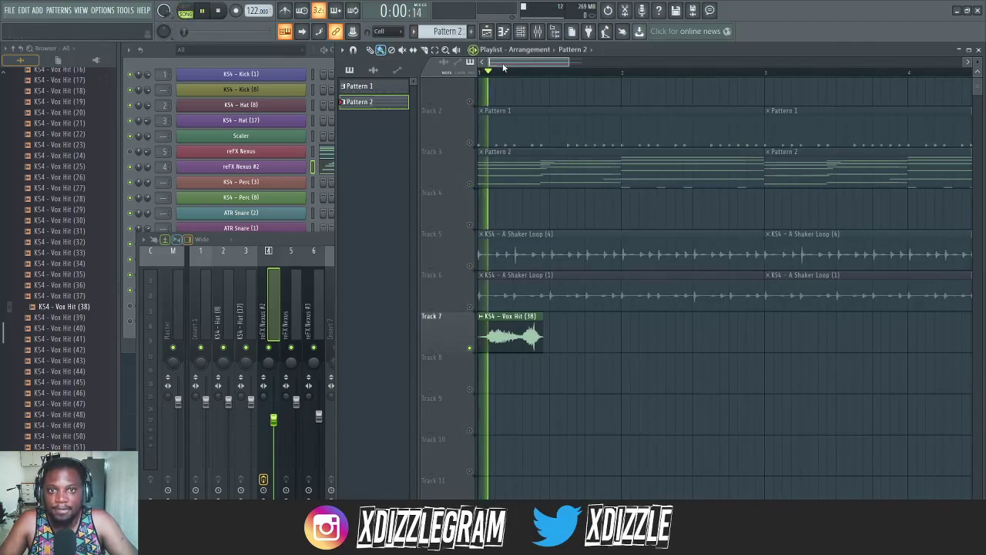
key("space")
View the mixer and channel rack while playing, then open the KS4 - Vox Hit (38) channel settings.
key("F9")
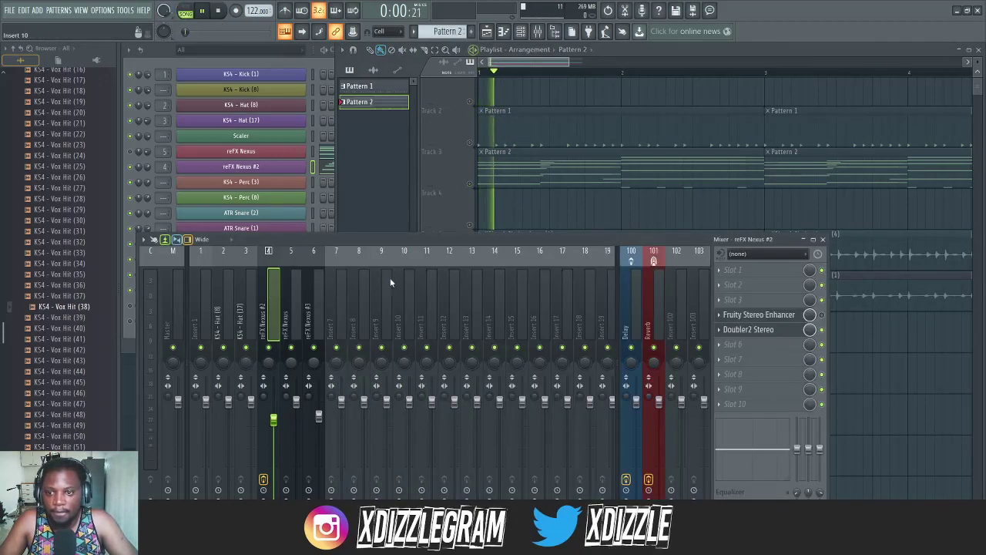
key("F6")
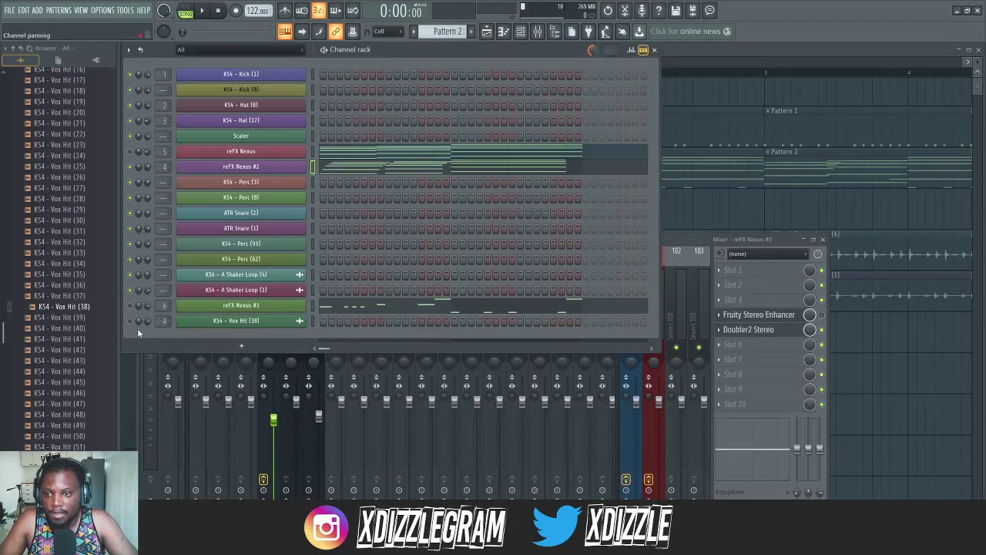
key("space")
key("F5")
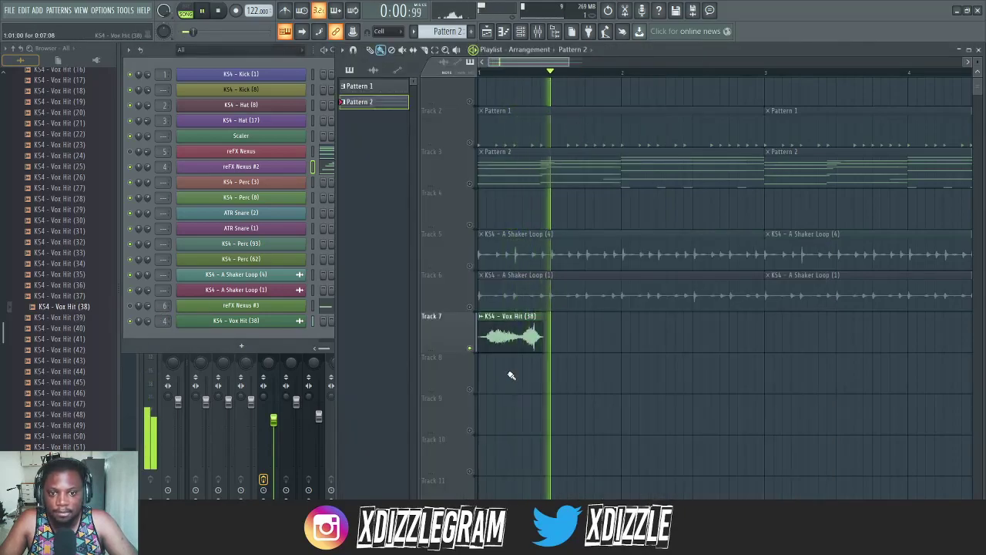
double_click(527, 333)
key("space")
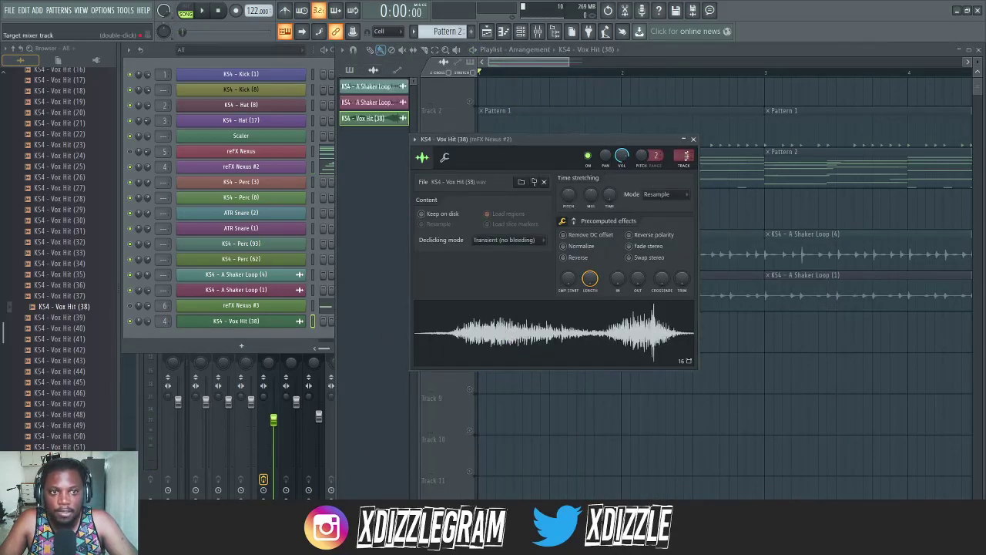
Show the mixer beside the vox hit sampler and route it to insert 4, reFX Nexus #2.
key("F9")
left_click_drag(616, 138, 572, 109)
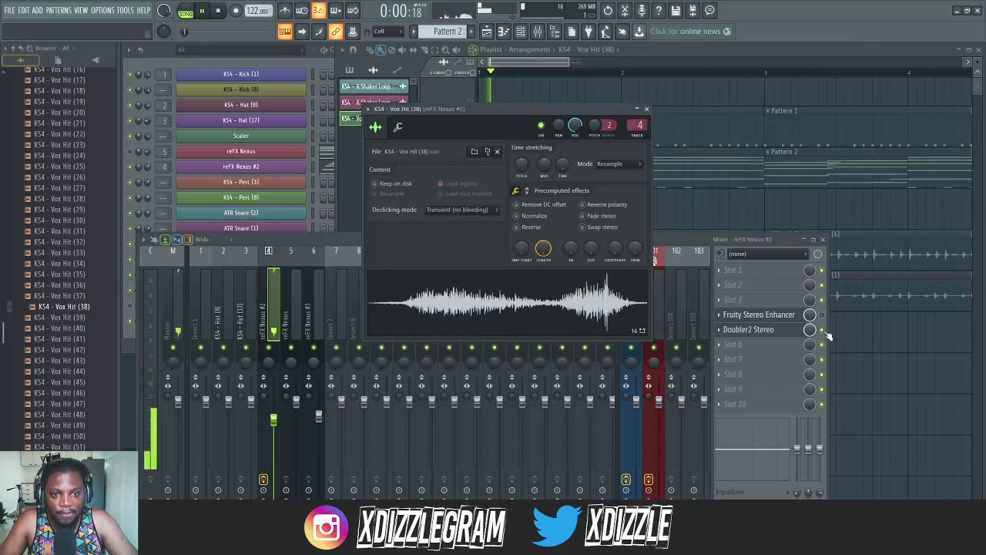
left_click(828, 336)
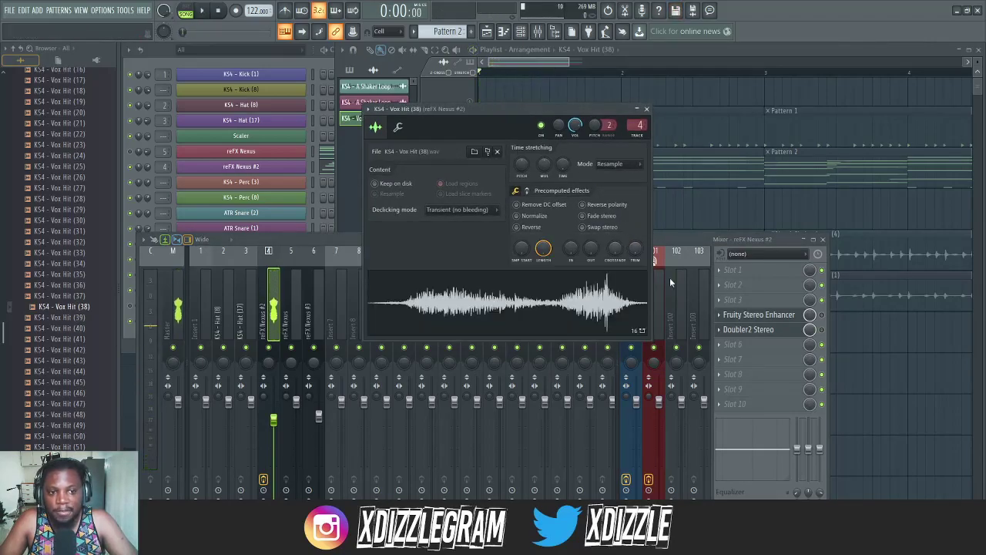
left_click(825, 318)
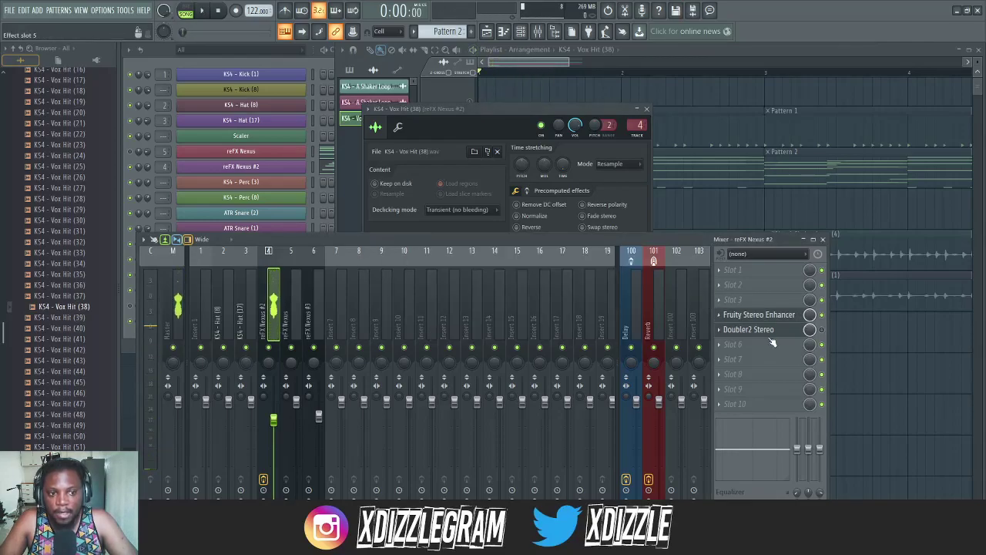
left_click(508, 110)
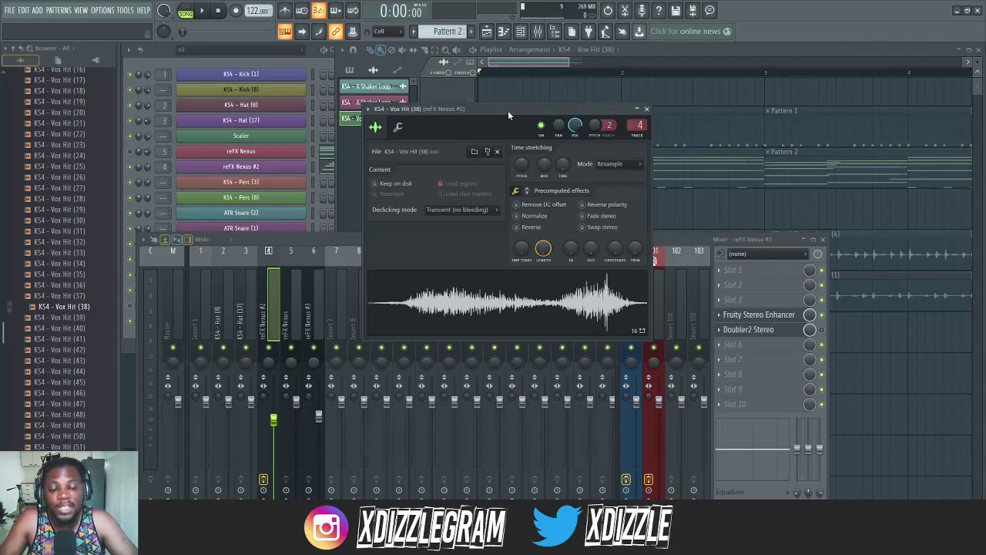
Load the For strings preset in Fruity Stereo Enhancer and play the song.
left_click(771, 314)
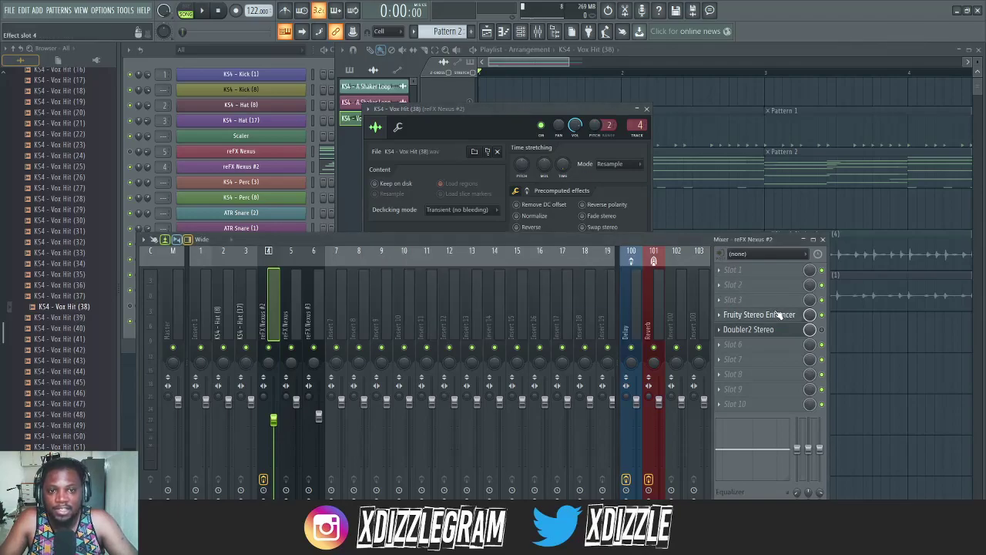
left_click_drag(578, 244, 521, 196)
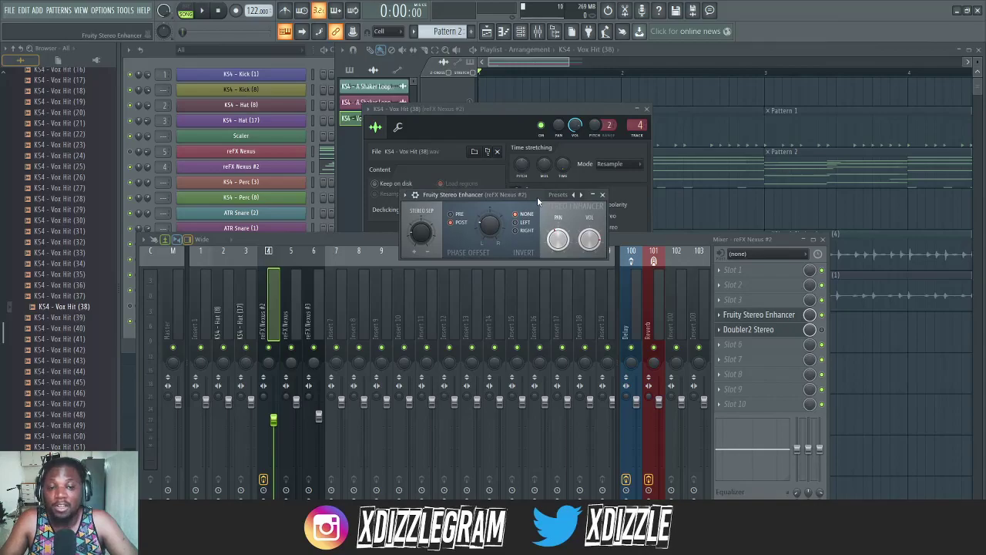
left_click(574, 195)
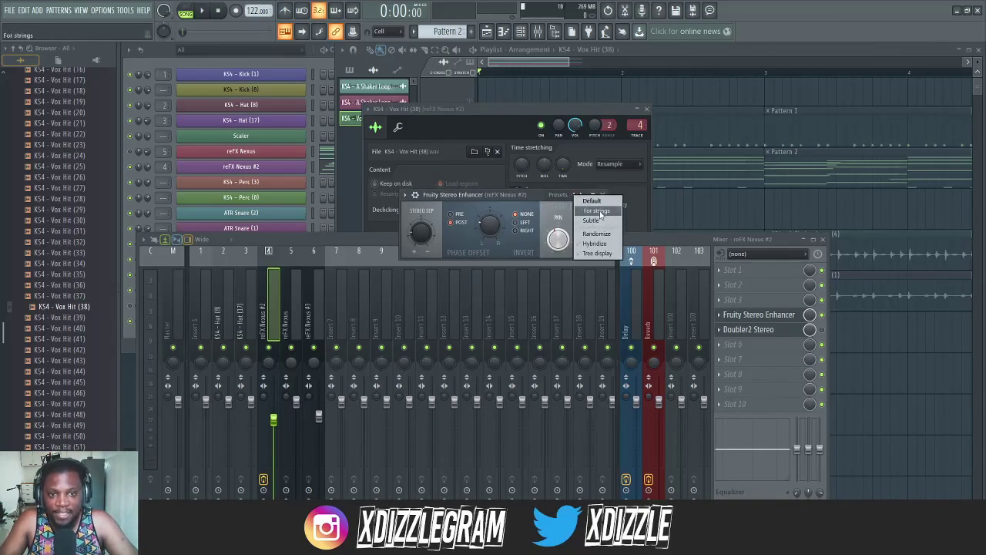
left_click(597, 211)
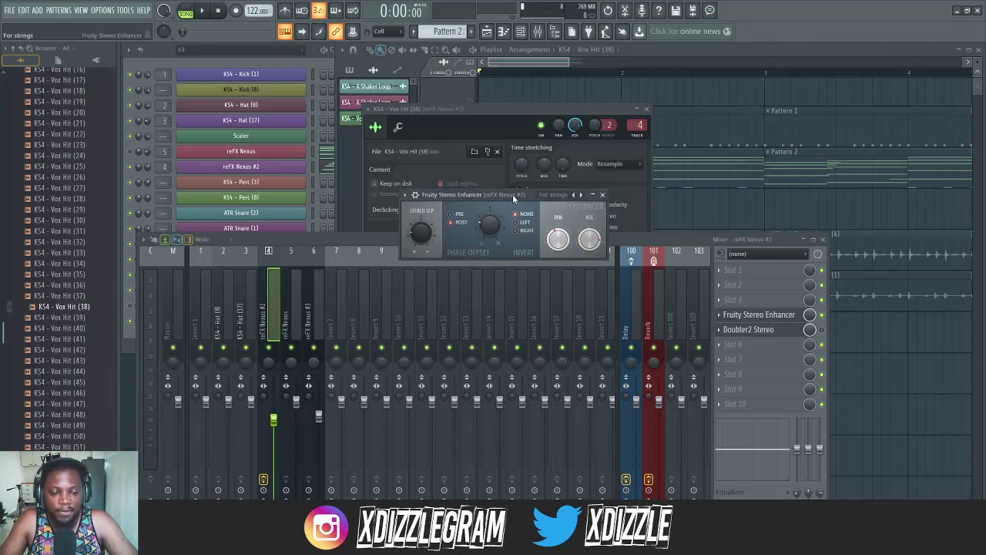
key("space")
Compare against the Default preset, then reapply For strings and listen again.
key("space")
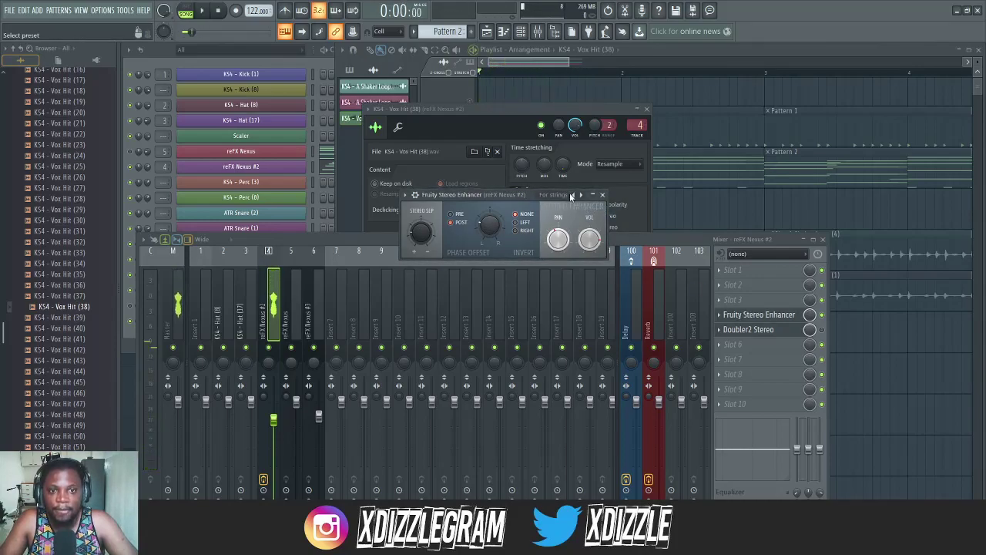
left_click(572, 195)
left_click(593, 201)
key("space")
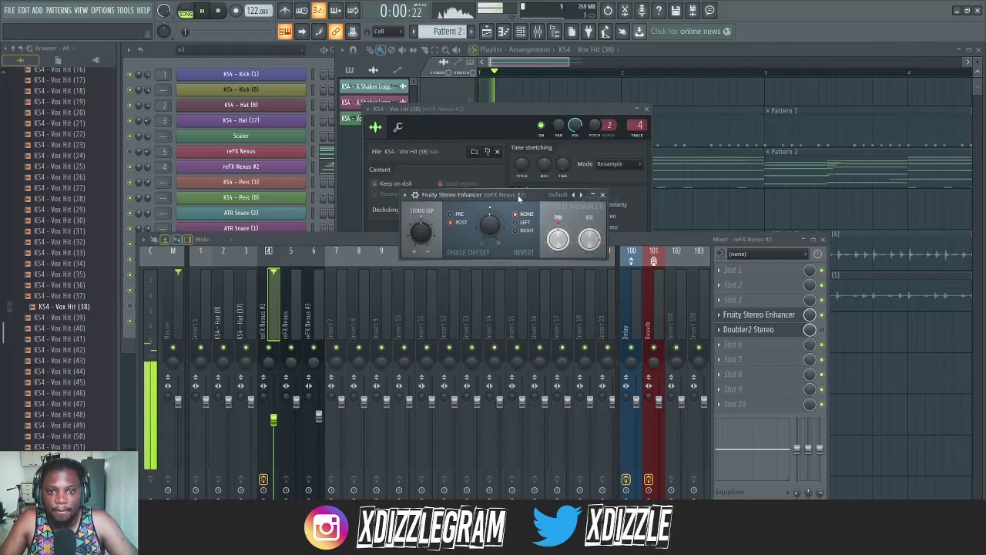
key("space")
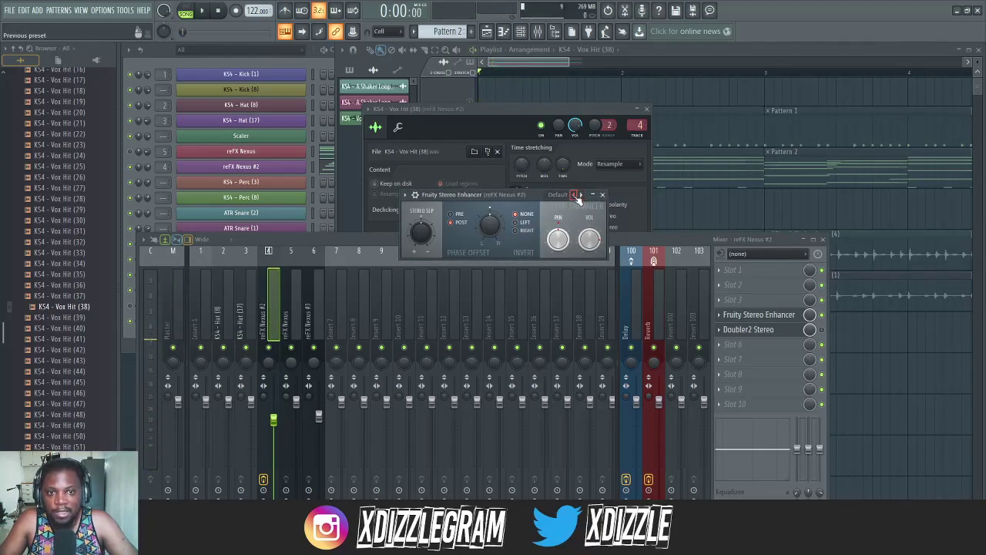
left_click(576, 197)
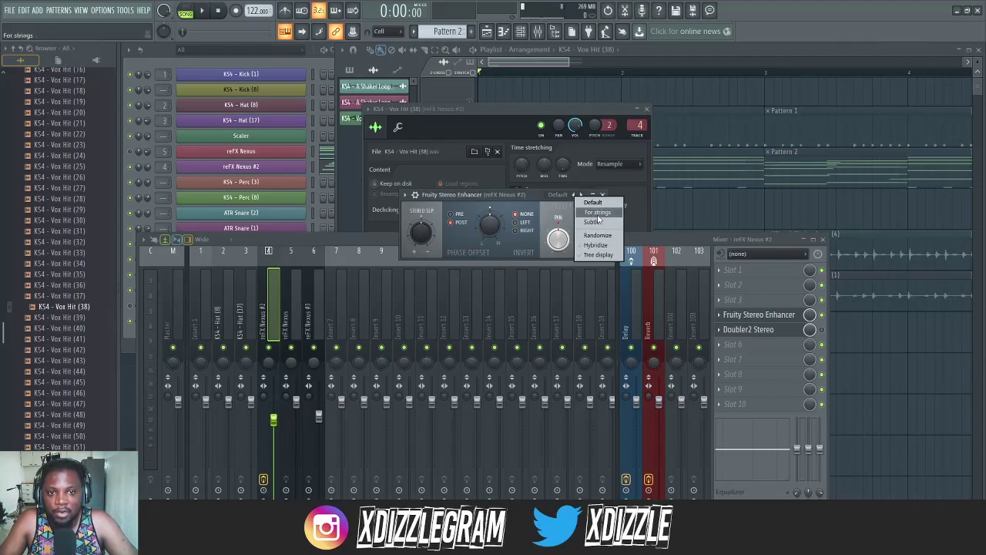
left_click(597, 214)
key("space")
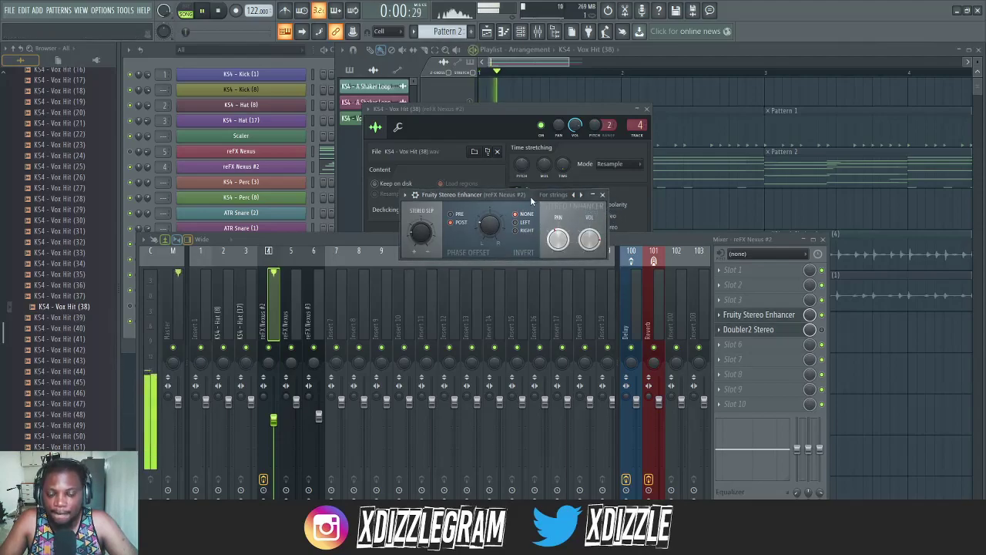
key("space")
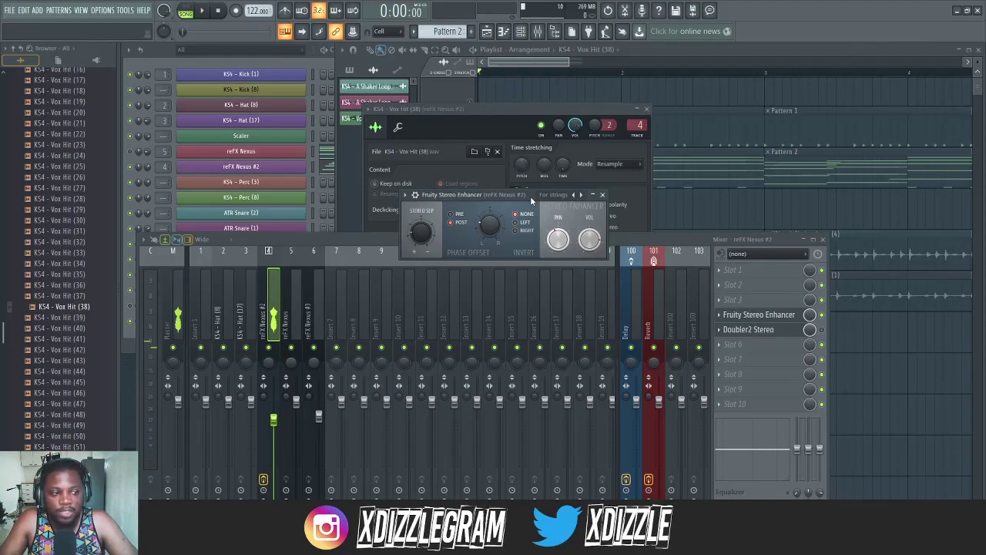